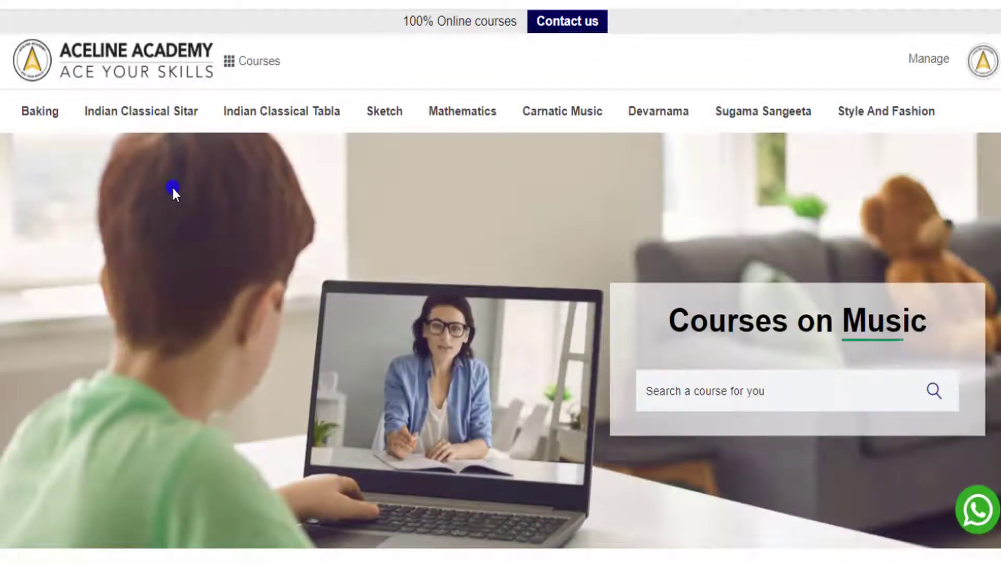
Go to the admin dashboard and expand the LEARNING CONTENT menu.
{"action": "scroll", "coordinate": [174, 189], "scroll_direction": "down", "scroll_amount": 5}
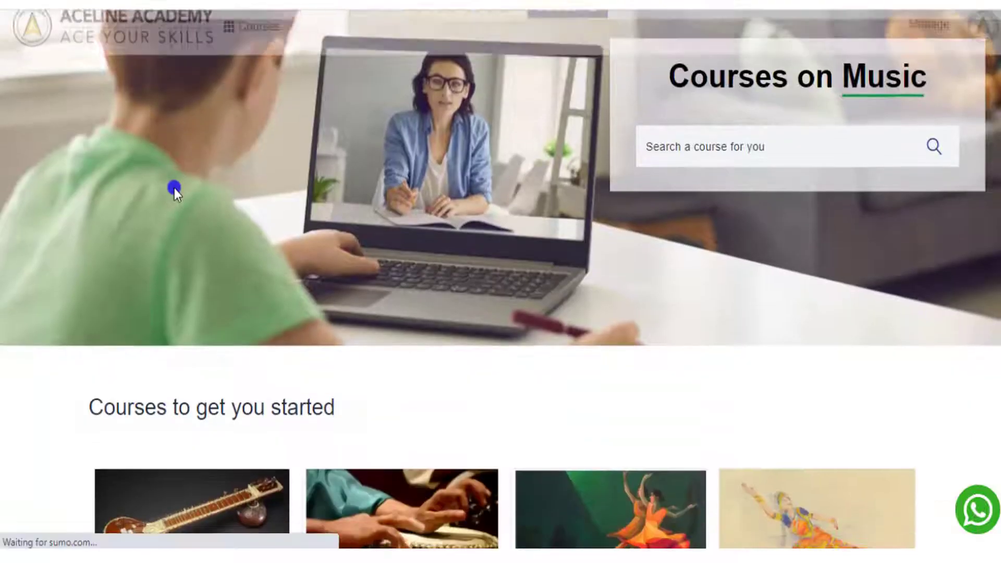
{"action": "scroll", "coordinate": [174, 189], "scroll_direction": "up", "scroll_amount": 5}
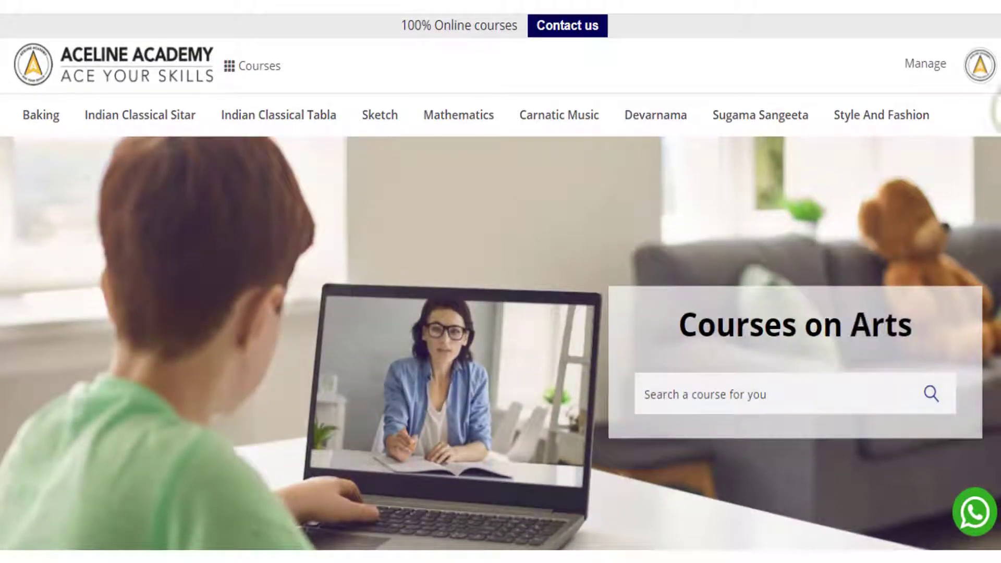
{"action": "scroll", "coordinate": [501, 313], "scroll_direction": "down", "scroll_amount": 8}
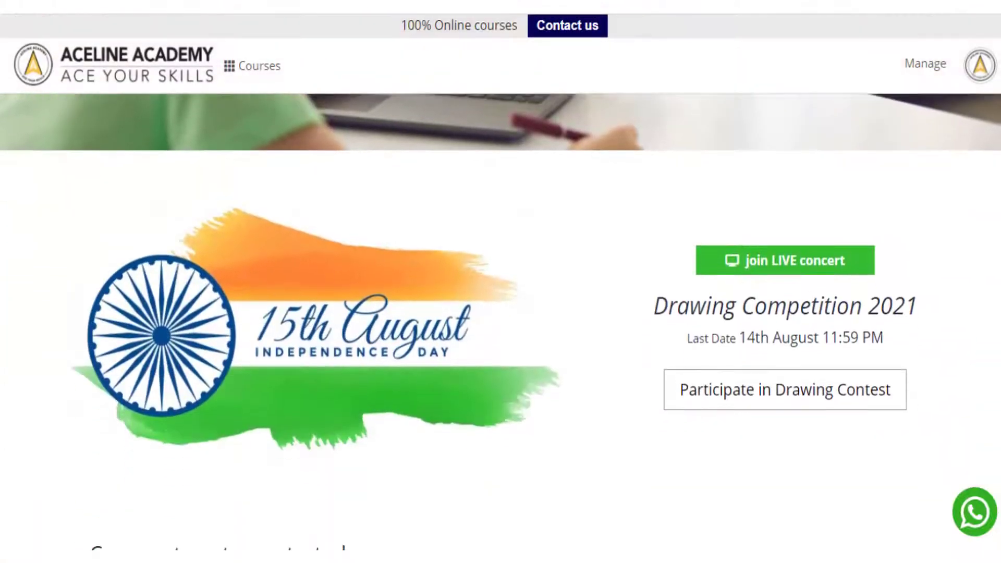
{"action": "scroll", "coordinate": [501, 313], "scroll_direction": "down", "scroll_amount": 7}
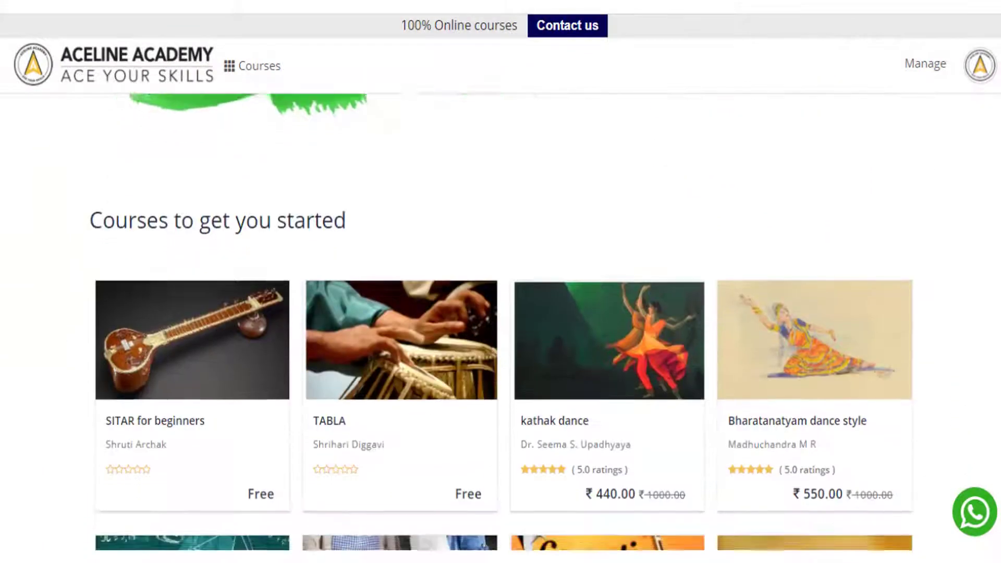
{"action": "scroll", "coordinate": [501, 313], "scroll_direction": "down", "scroll_amount": 6}
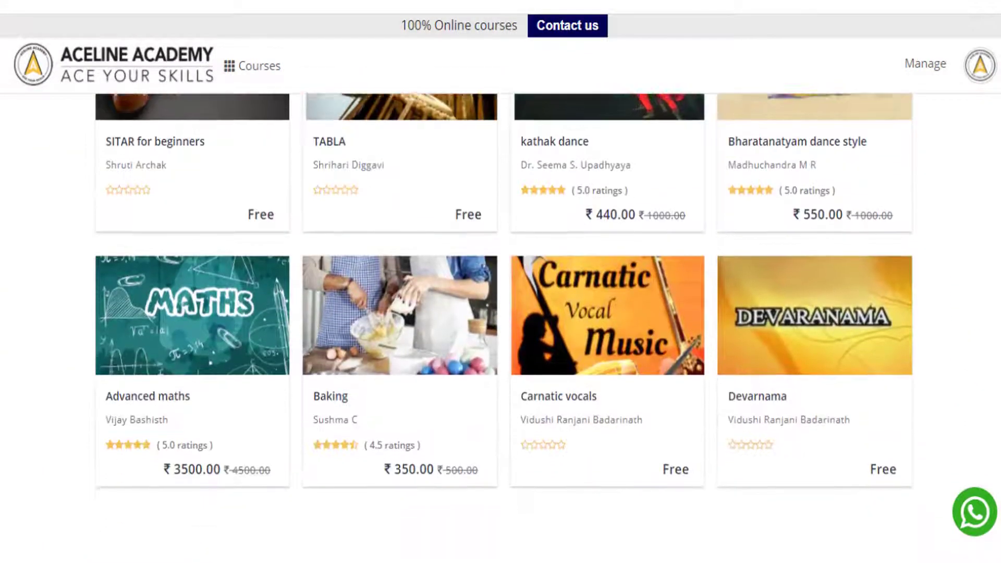
{"action": "scroll", "coordinate": [501, 313], "scroll_direction": "down", "scroll_amount": 6}
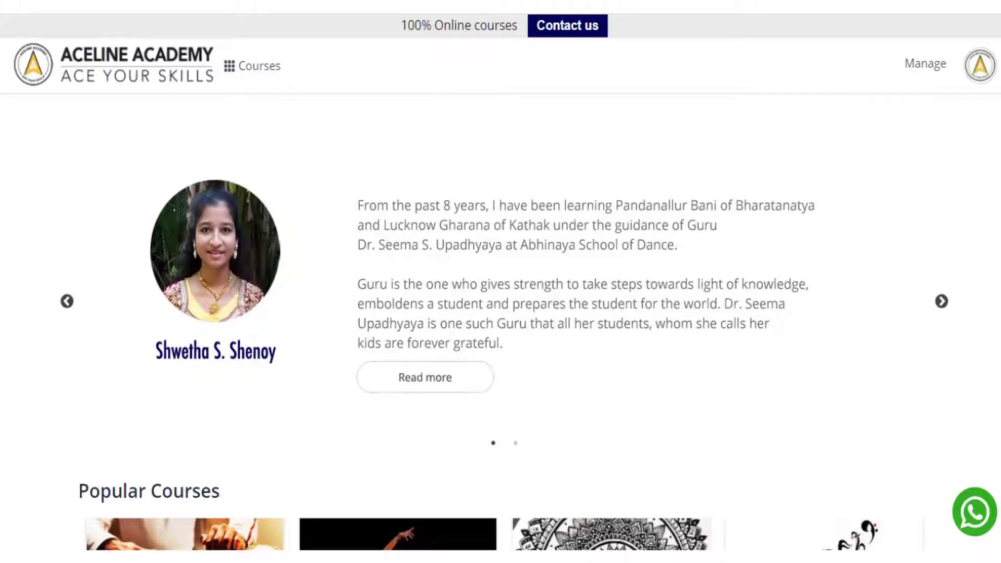
{"action": "scroll", "coordinate": [501, 313], "scroll_direction": "down", "scroll_amount": 7}
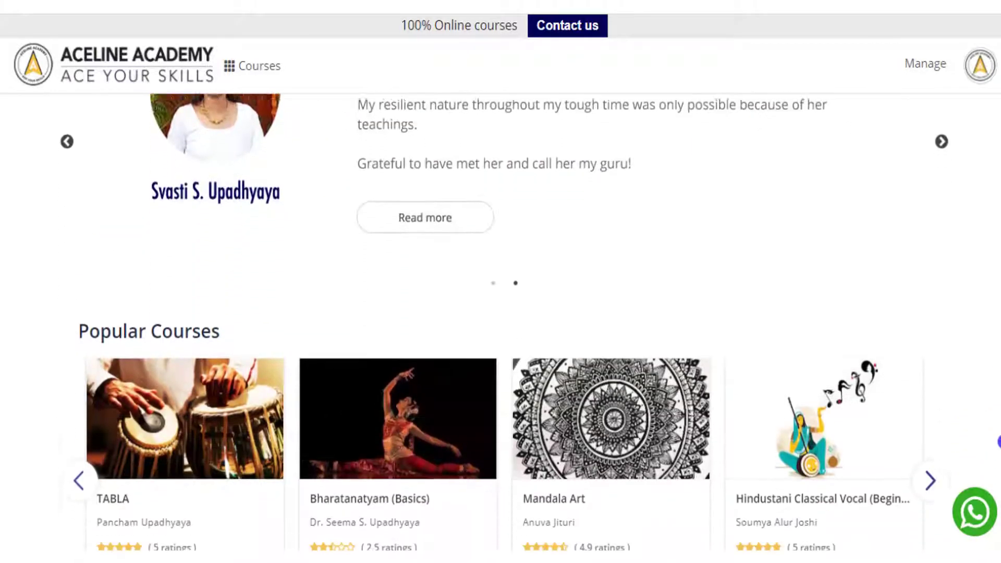
{"action": "scroll", "coordinate": [997, 490], "scroll_direction": "down", "scroll_amount": 2}
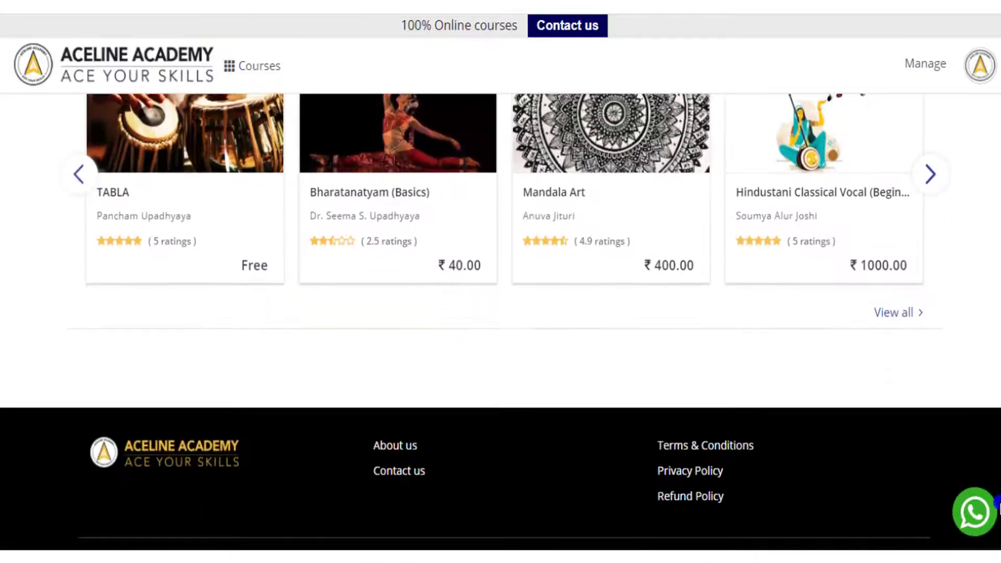
{"action": "scroll", "coordinate": [997, 526], "scroll_direction": "up", "scroll_amount": 20}
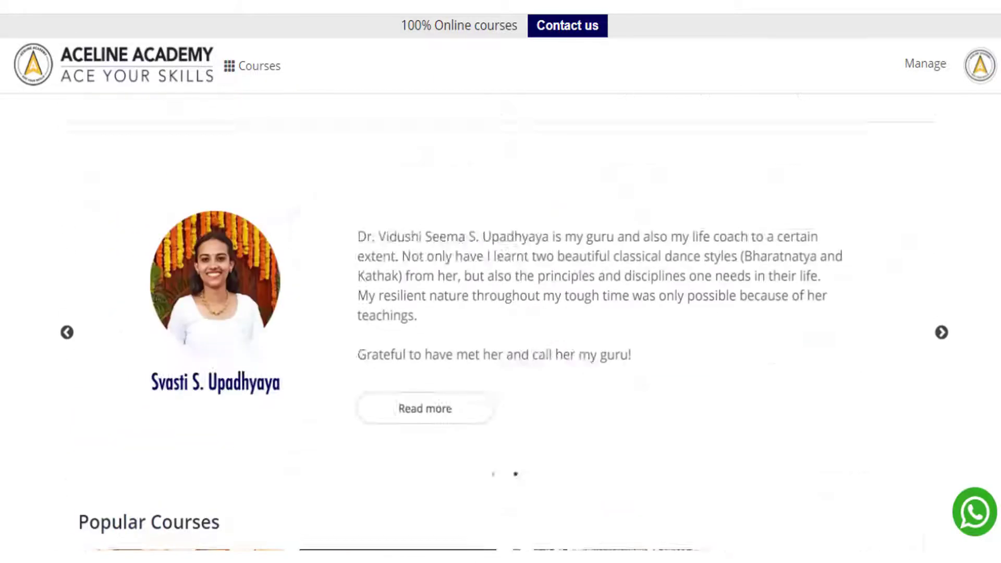
{"action": "scroll", "coordinate": [997, 526], "scroll_direction": "up", "scroll_amount": 15}
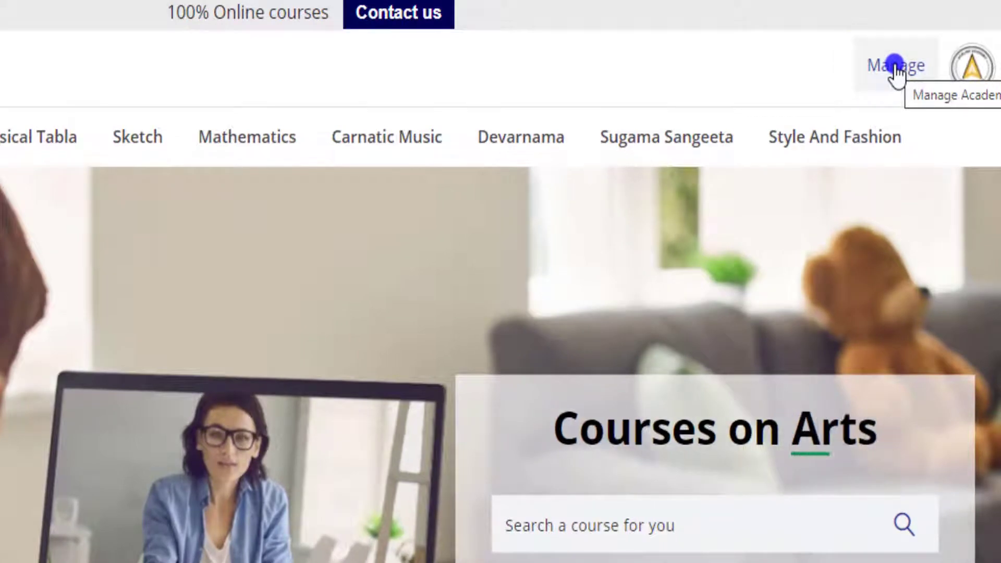
{"action": "left_click", "coordinate": [896, 66]}
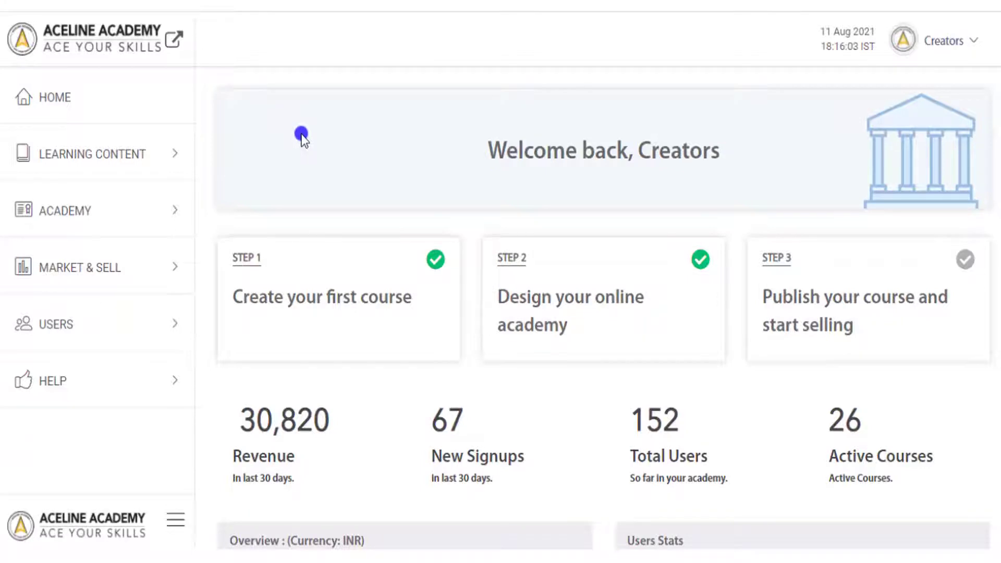
{"action": "left_click", "coordinate": [166, 153]}
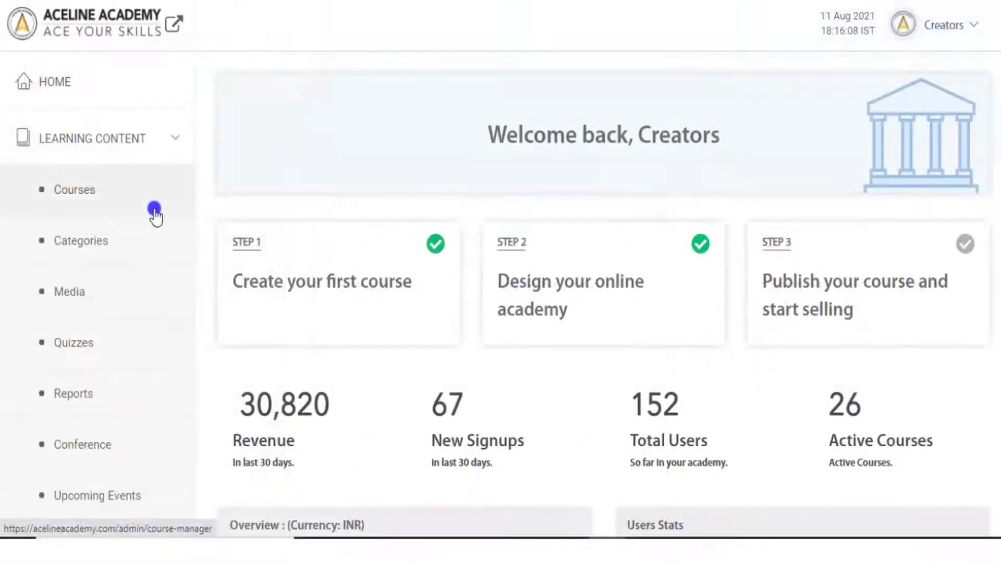
Open Live Classes for the Chess course from the Courses list.
{"action": "left_click", "coordinate": [152, 211]}
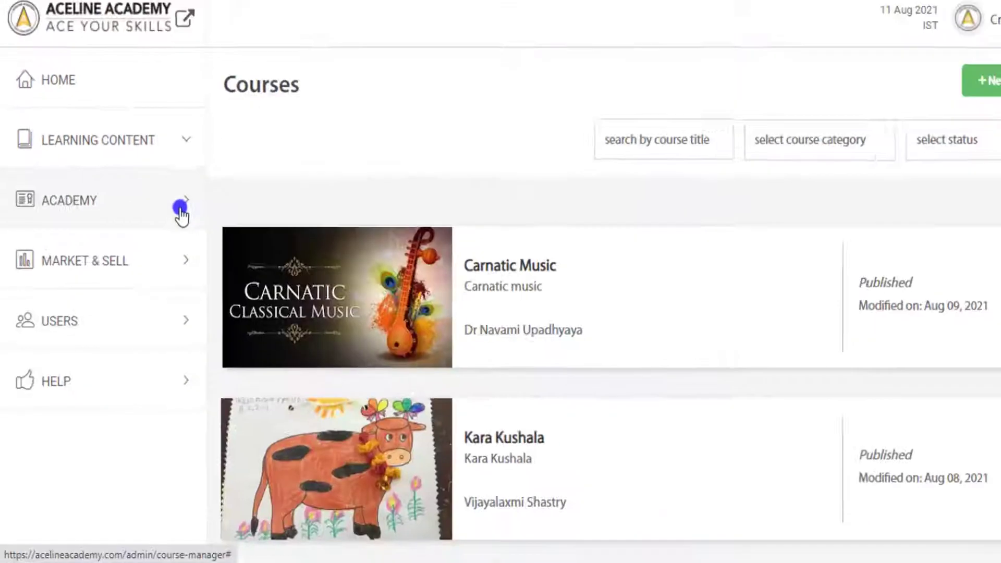
{"action": "scroll", "coordinate": [457, 123], "scroll_direction": "down", "scroll_amount": 3}
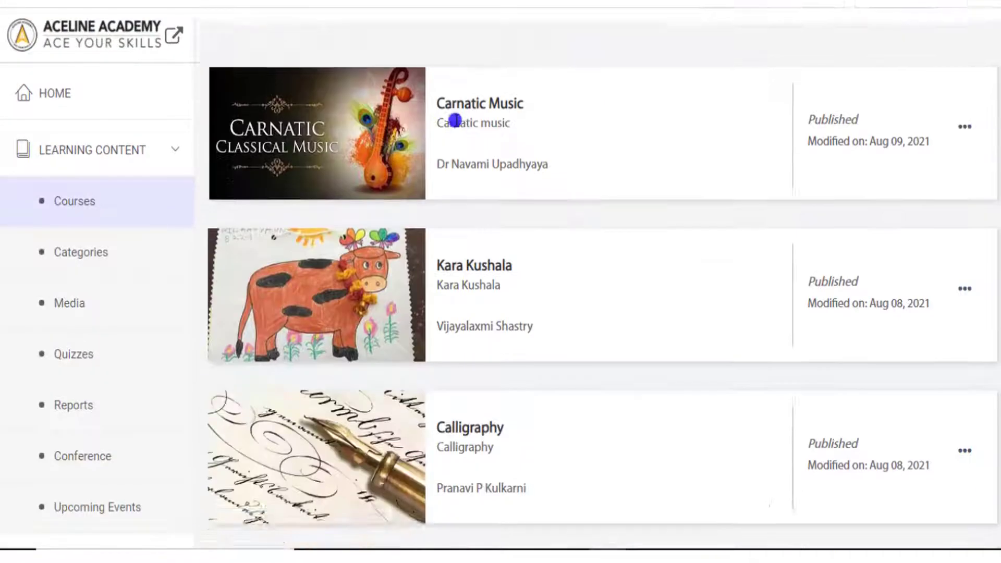
{"action": "scroll", "coordinate": [457, 121], "scroll_direction": "down", "scroll_amount": 10}
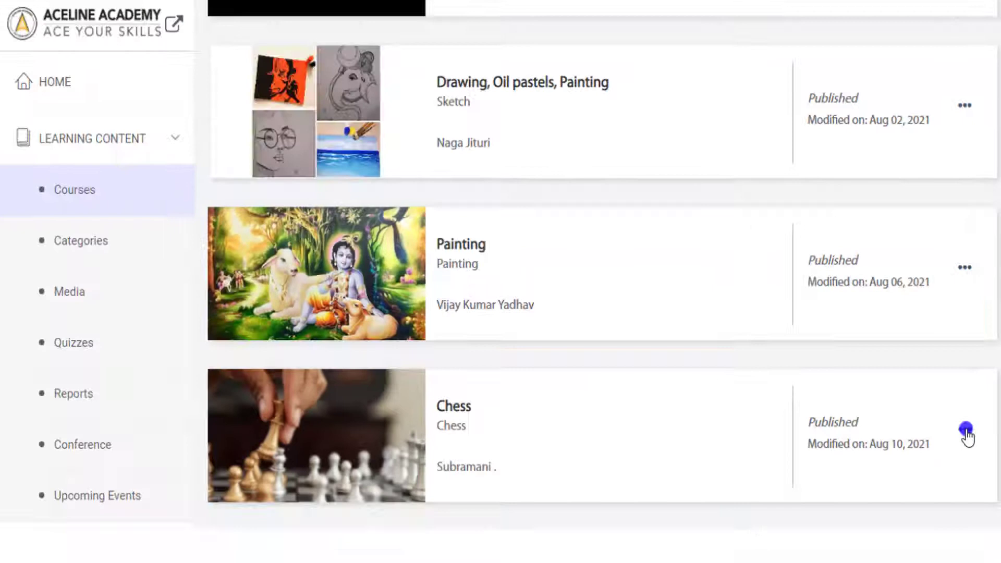
{"action": "left_click", "coordinate": [965, 435]}
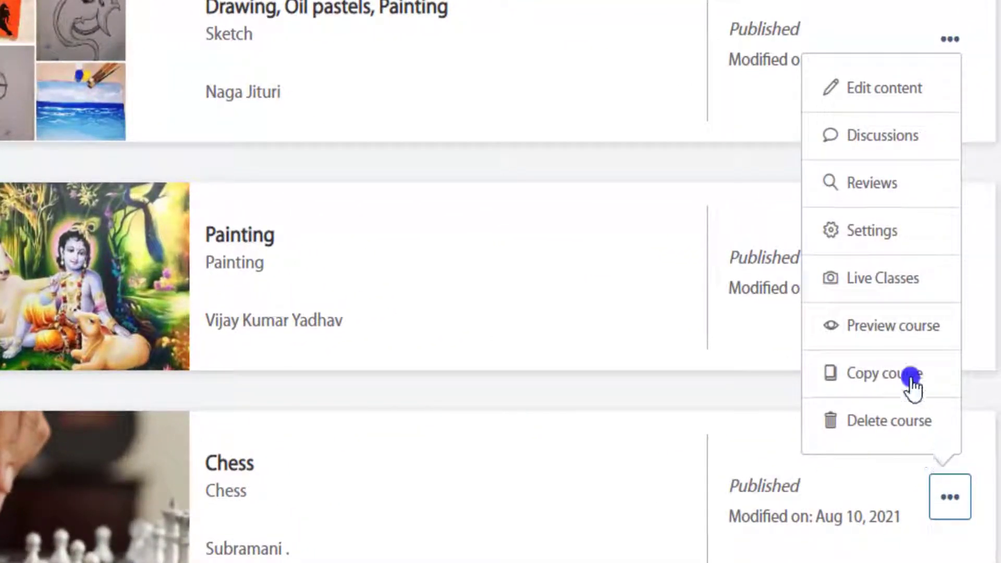
{"action": "left_click", "coordinate": [886, 278]}
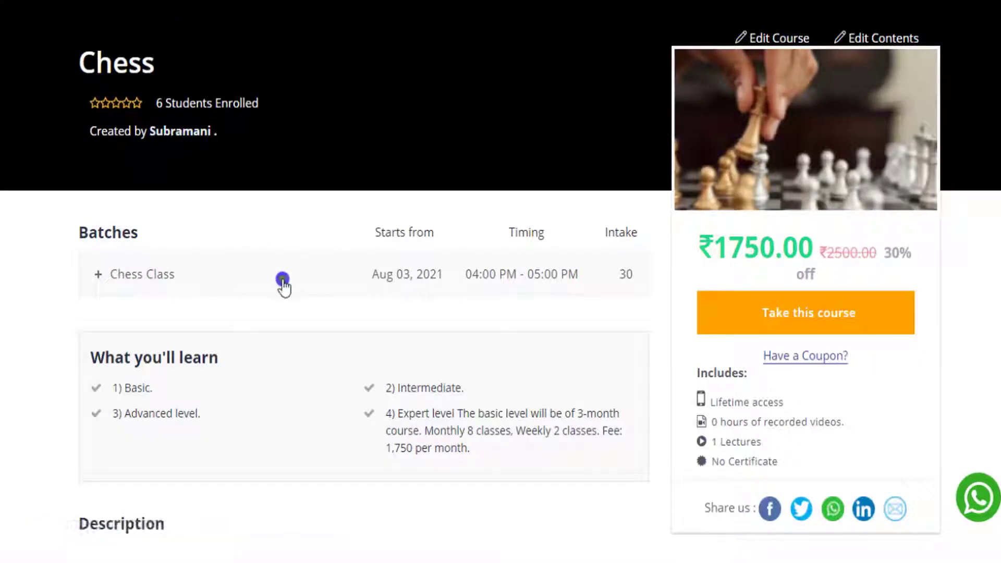
Expand the Chess Class batch and review its lectures on the course page.
{"action": "left_click", "coordinate": [282, 279]}
{"action": "scroll", "coordinate": [344, 172], "scroll_direction": "down", "scroll_amount": 3}
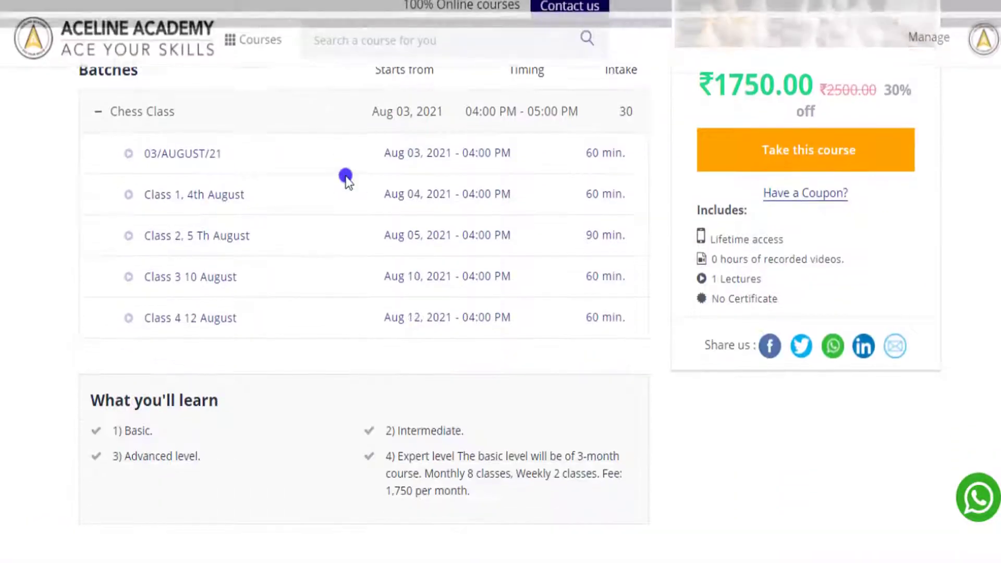
{"action": "scroll", "coordinate": [207, 160], "scroll_direction": "up", "scroll_amount": 3}
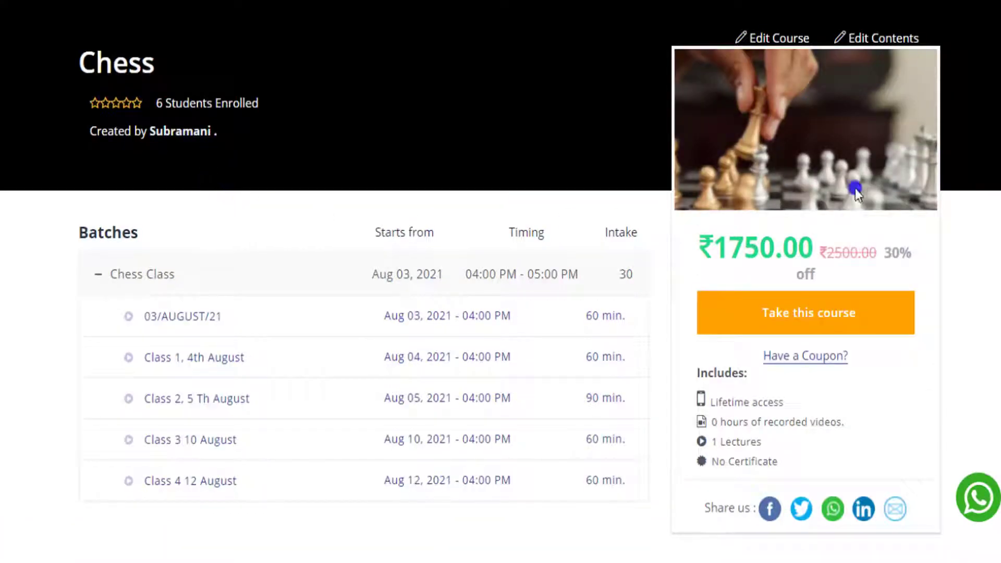
{"action": "scroll", "coordinate": [501, 282], "scroll_direction": "down", "scroll_amount": 2}
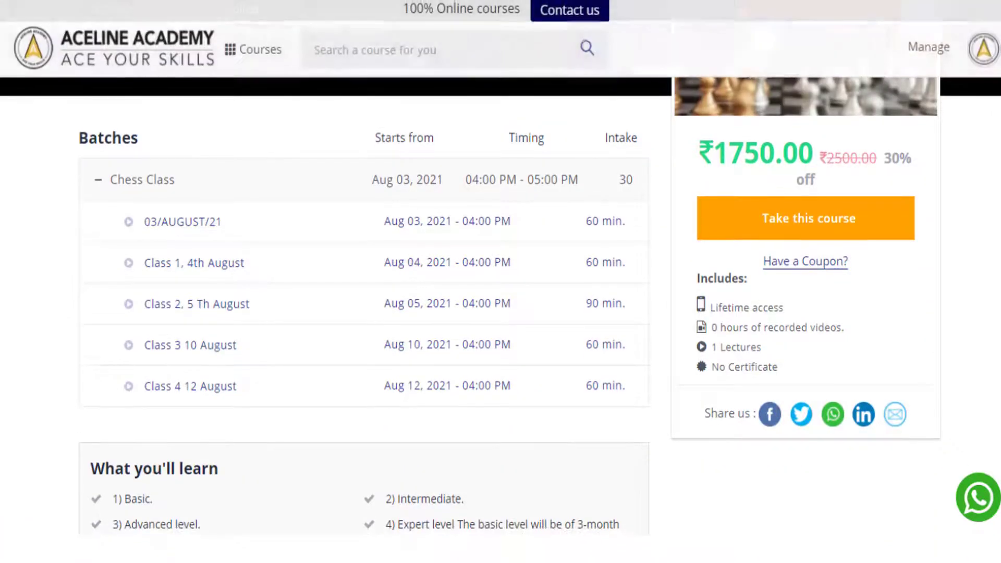
{"action": "scroll", "coordinate": [501, 307], "scroll_direction": "down", "scroll_amount": 2}
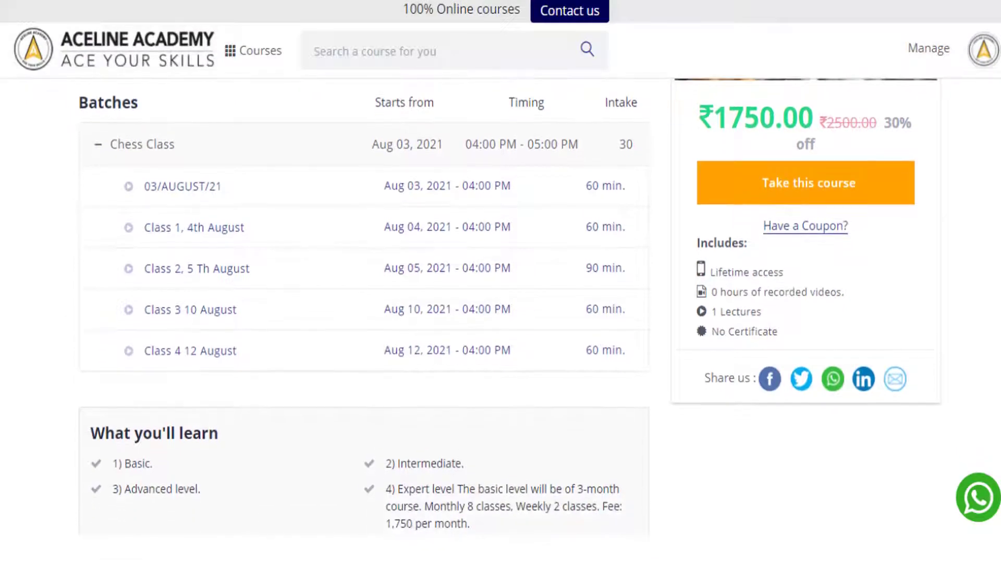
{"action": "scroll", "coordinate": [501, 308], "scroll_direction": "down", "scroll_amount": 2}
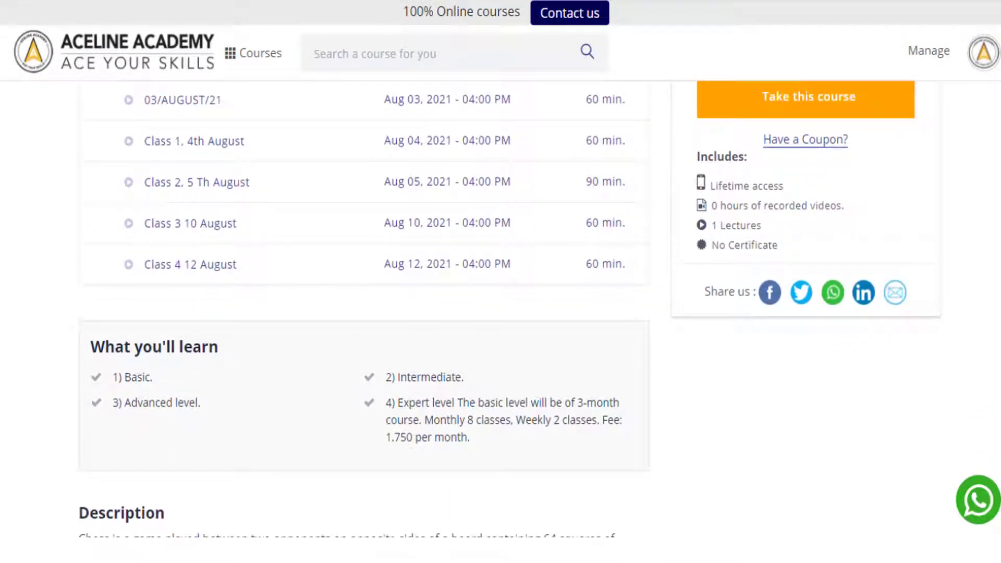
{"action": "scroll", "coordinate": [500, 308], "scroll_direction": "up", "scroll_amount": 2}
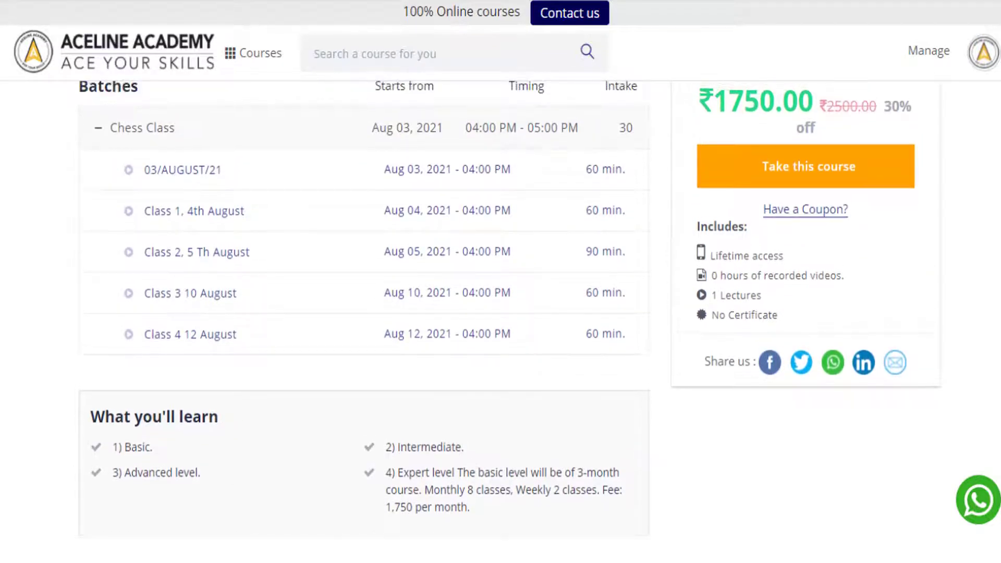
{"action": "scroll", "coordinate": [500, 307], "scroll_direction": "up", "scroll_amount": 1}
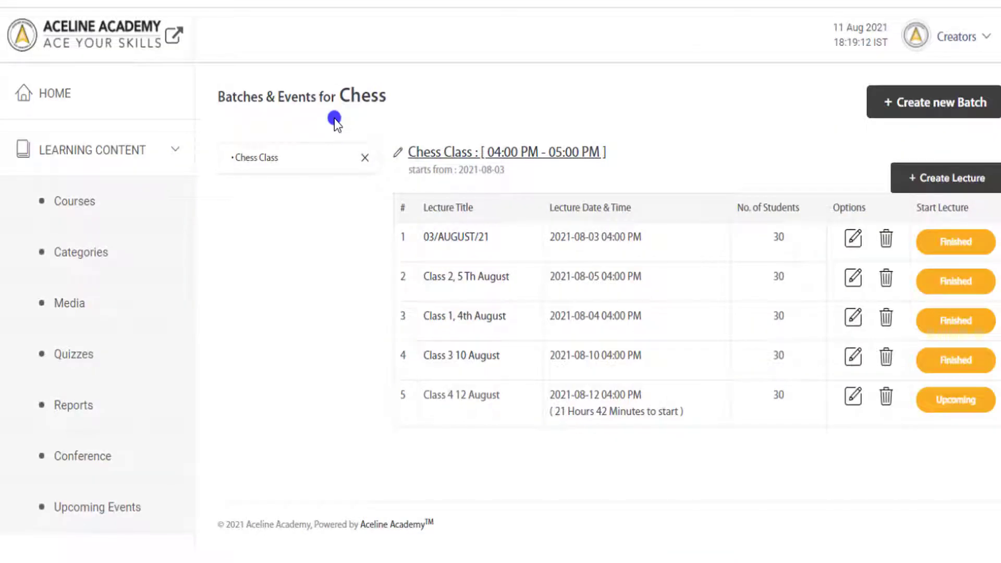
{"action": "left_click", "coordinate": [930, 103]}
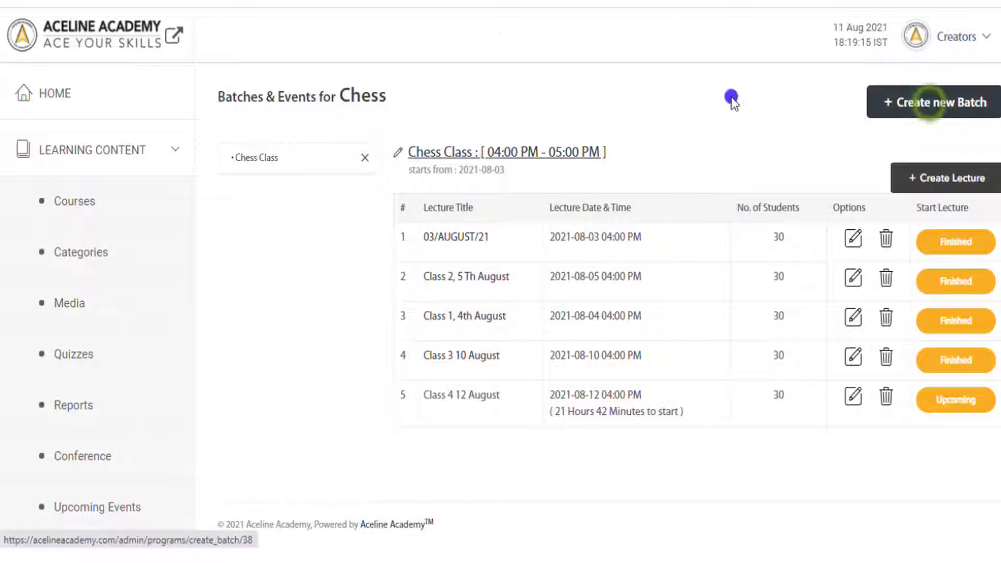
{"action": "scroll", "coordinate": [607, 140], "scroll_direction": "down", "scroll_amount": 2}
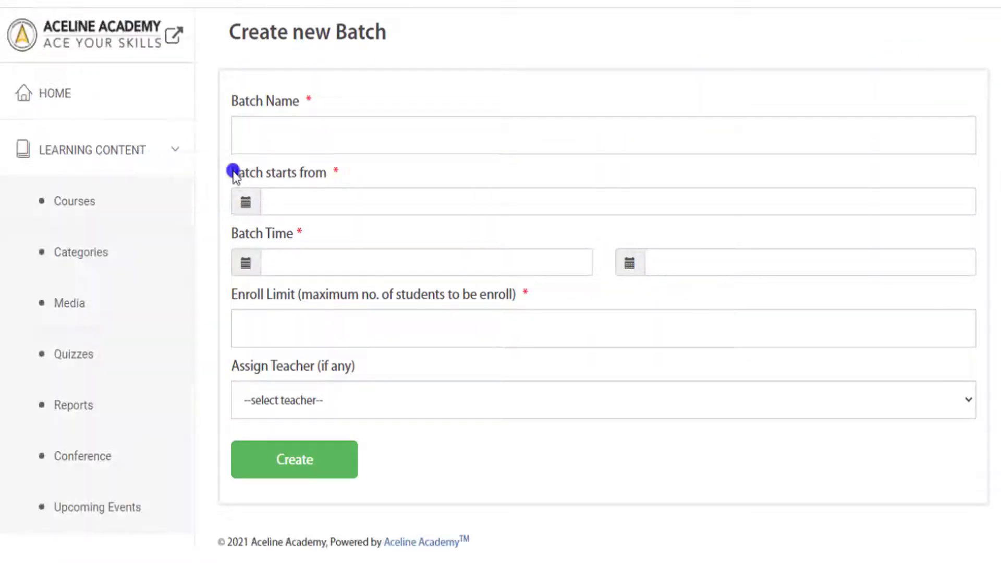
{"action": "scroll", "coordinate": [321, 200], "scroll_direction": "down", "scroll_amount": 1}
{"action": "left_click", "coordinate": [246, 244]}
{"action": "left_click", "coordinate": [628, 245]}
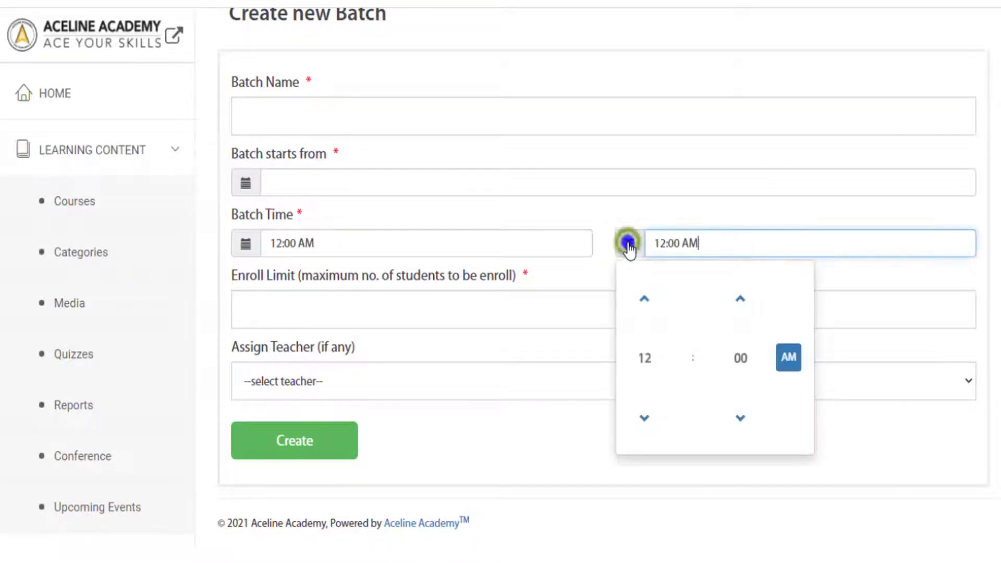
{"action": "left_click", "coordinate": [627, 243]}
{"action": "left_click", "coordinate": [512, 304]}
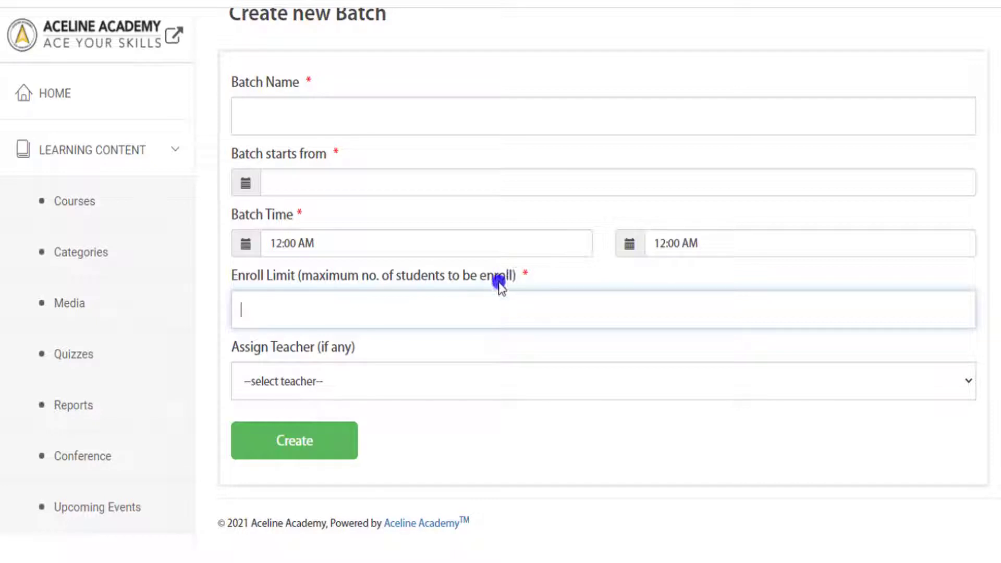
{"action": "left_click", "coordinate": [309, 381]}
{"action": "left_click", "coordinate": [308, 381]}
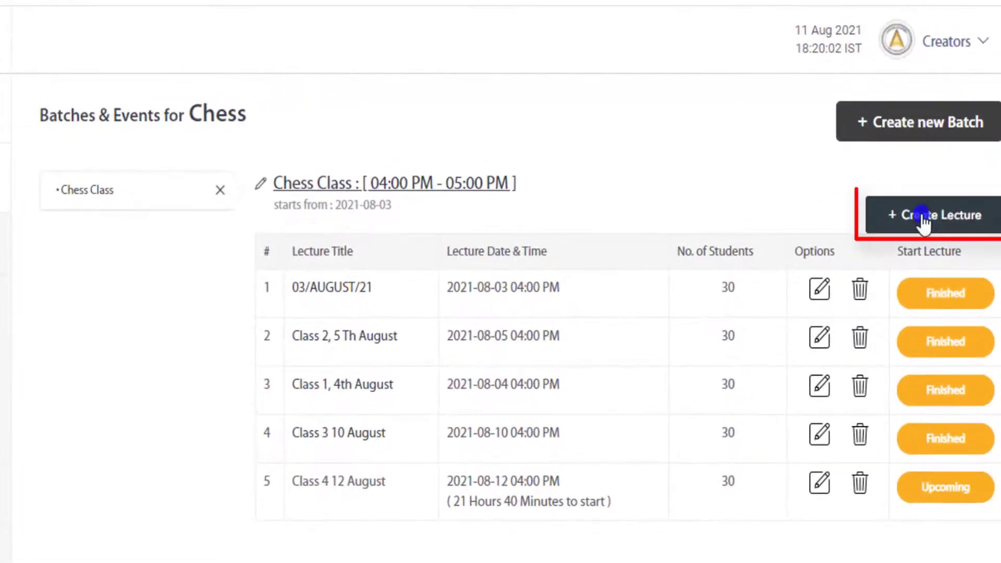
Start a new Chess Class lecture dated August 3, marked as a recurring meeting.
{"action": "left_click", "coordinate": [922, 218]}
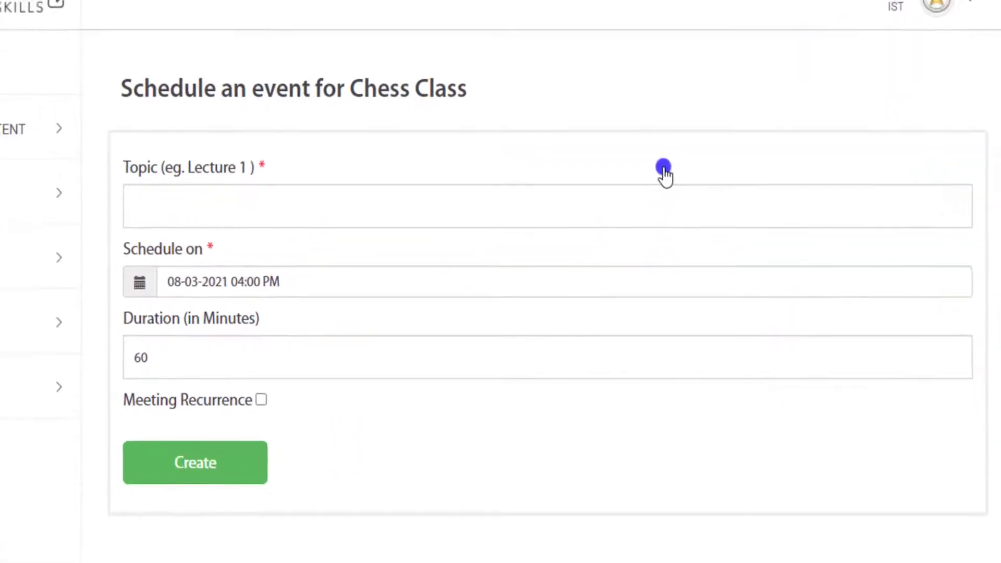
{"action": "left_click", "coordinate": [135, 286]}
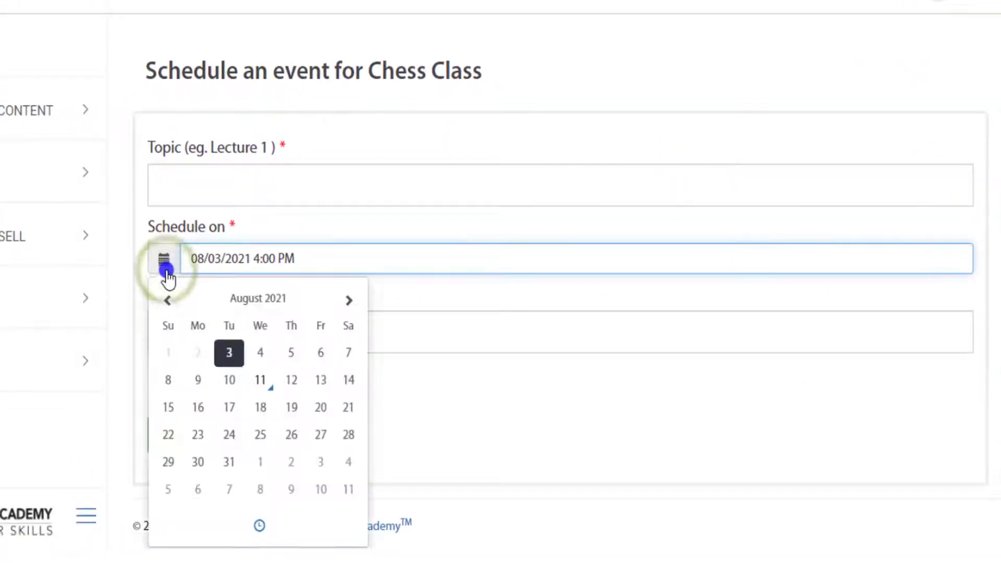
{"action": "left_click", "coordinate": [167, 276]}
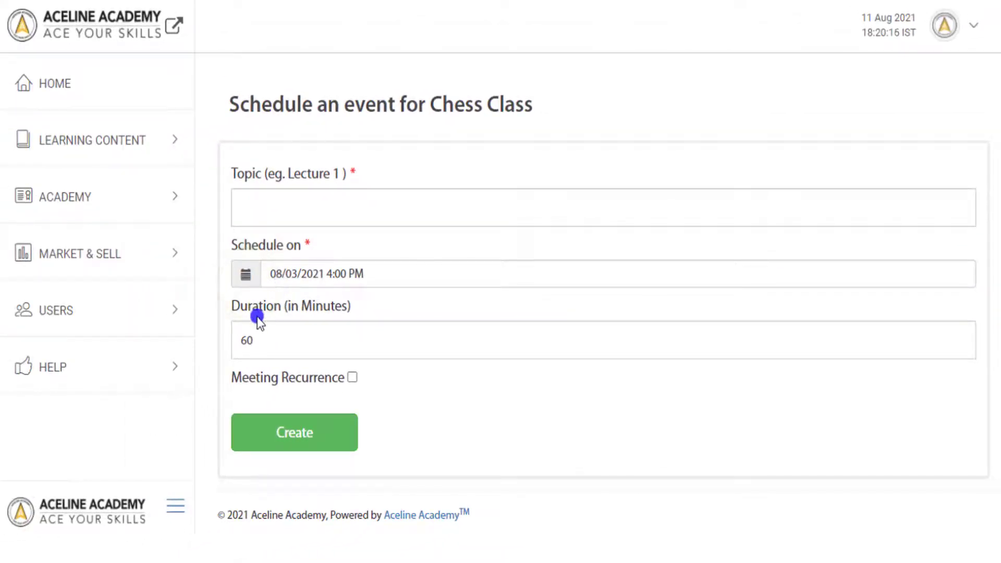
{"action": "left_click", "coordinate": [353, 379]}
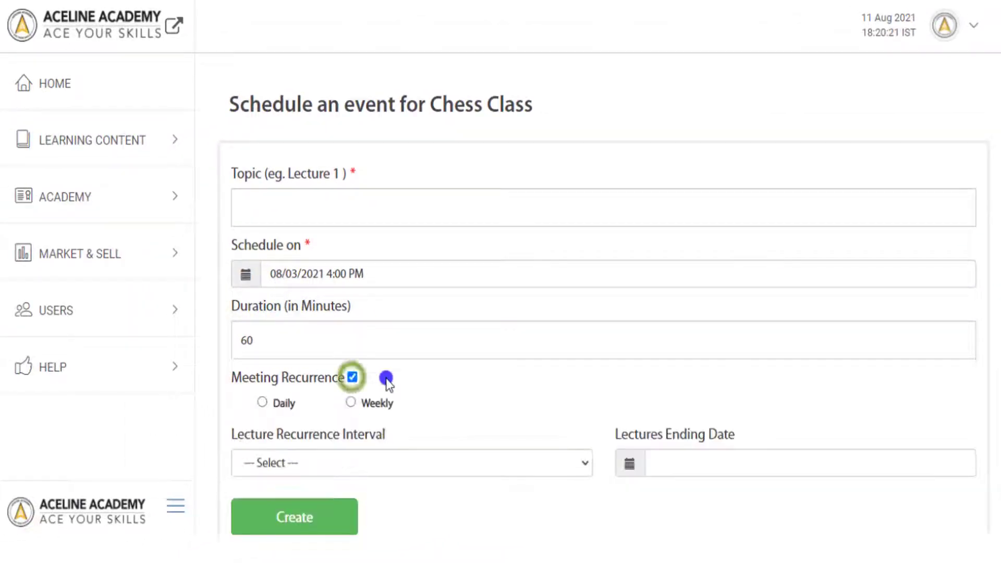
{"action": "scroll", "coordinate": [375, 381], "scroll_direction": "down", "scroll_amount": 2}
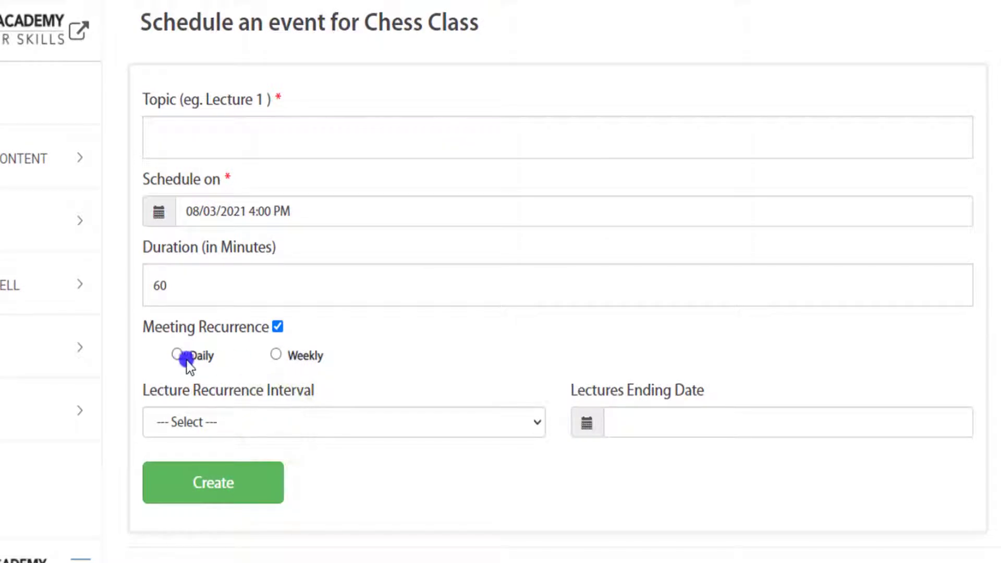
{"action": "left_click", "coordinate": [258, 421]}
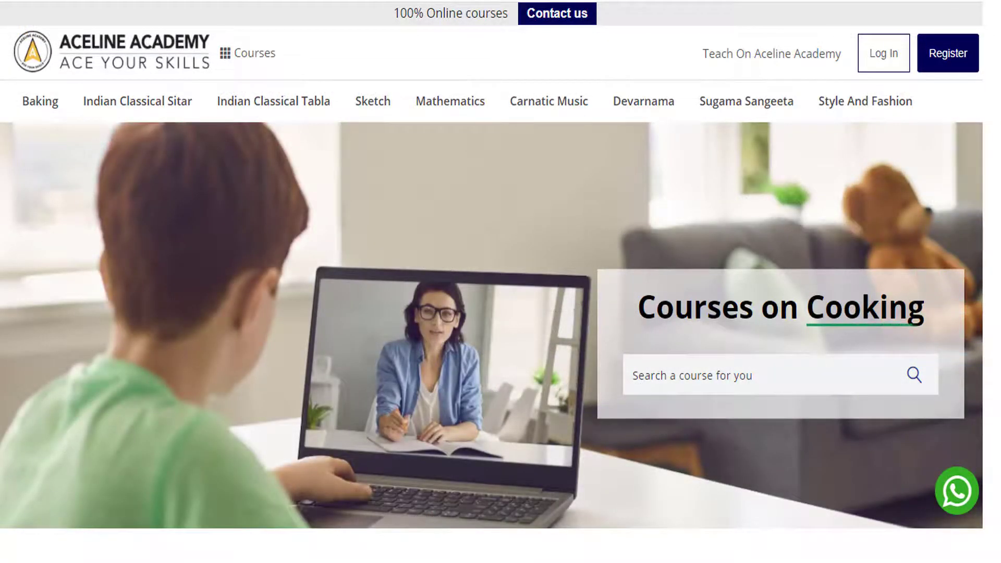
Scroll the homepage down past the Independence Day banner.
{"action": "scroll", "coordinate": [492, 265], "scroll_direction": "down", "scroll_amount": 5}
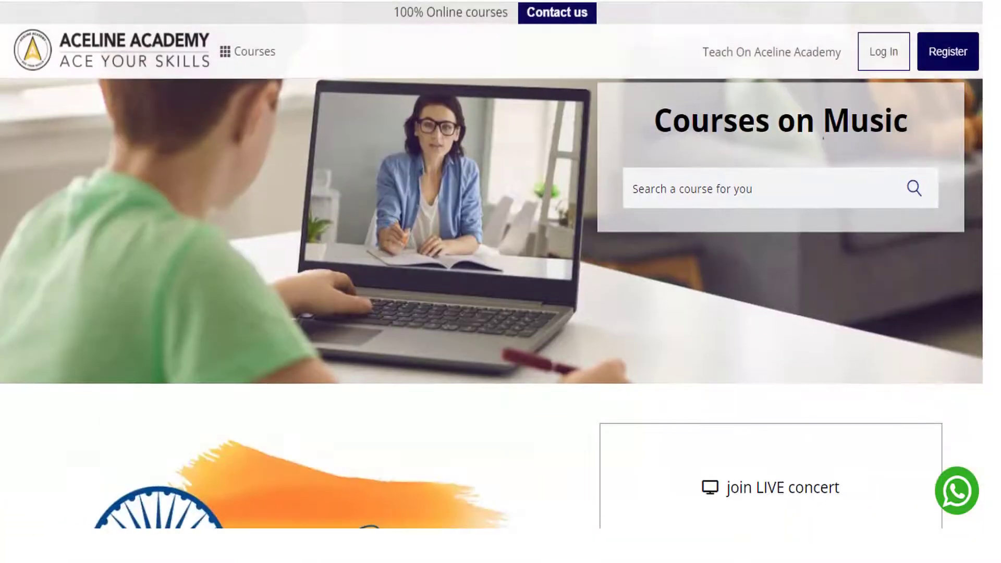
{"action": "scroll", "coordinate": [491, 305], "scroll_direction": "down", "scroll_amount": 4}
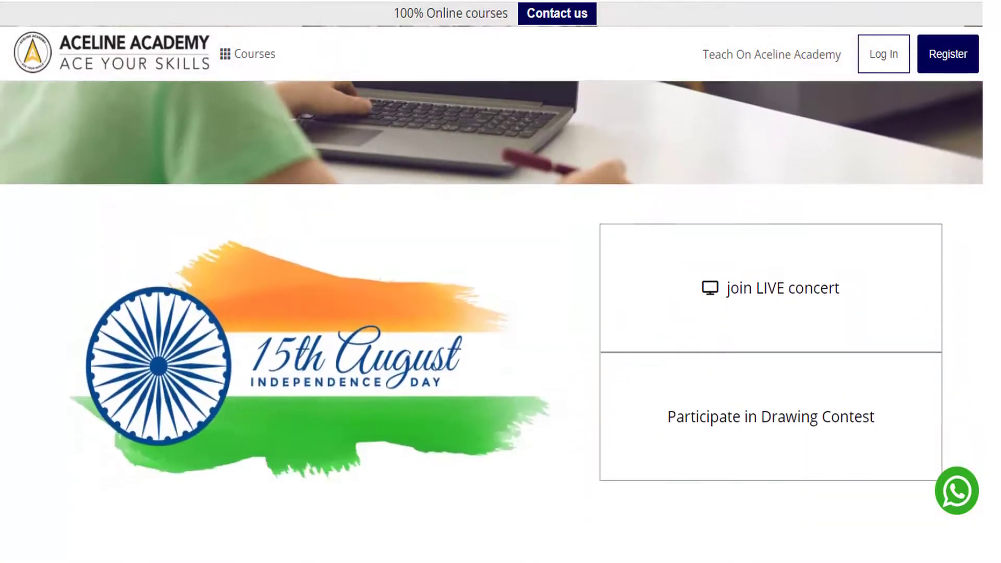
{"action": "scroll", "coordinate": [492, 276], "scroll_direction": "down", "scroll_amount": 1}
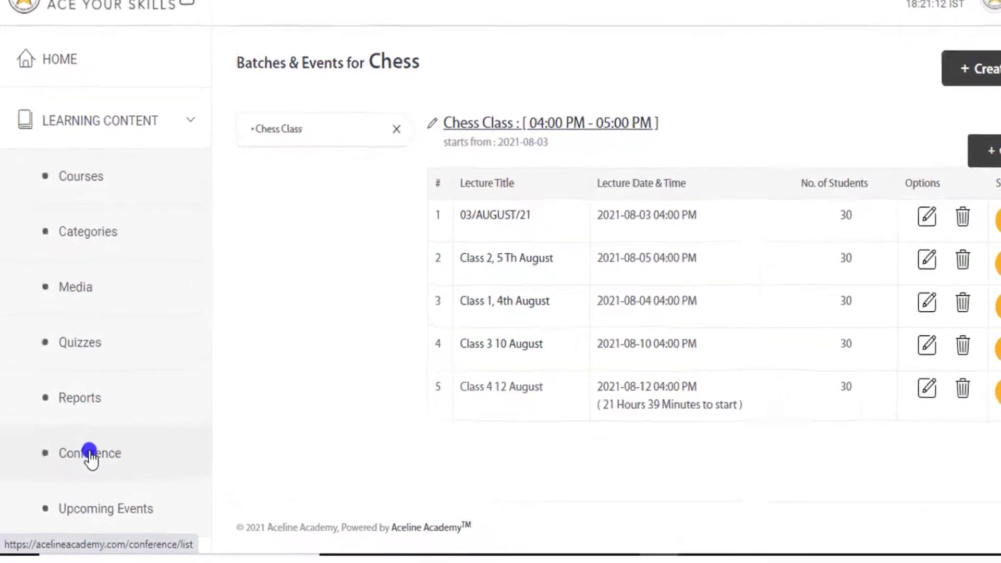
Open the Conference list, then the Upcoming Events page.
{"action": "left_click", "coordinate": [98, 465]}
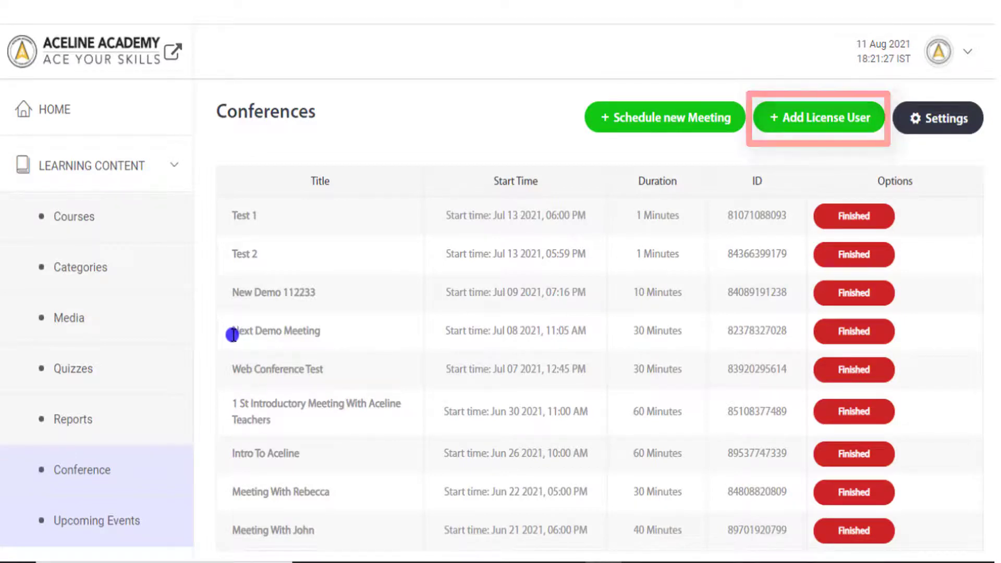
{"action": "left_click", "coordinate": [118, 520]}
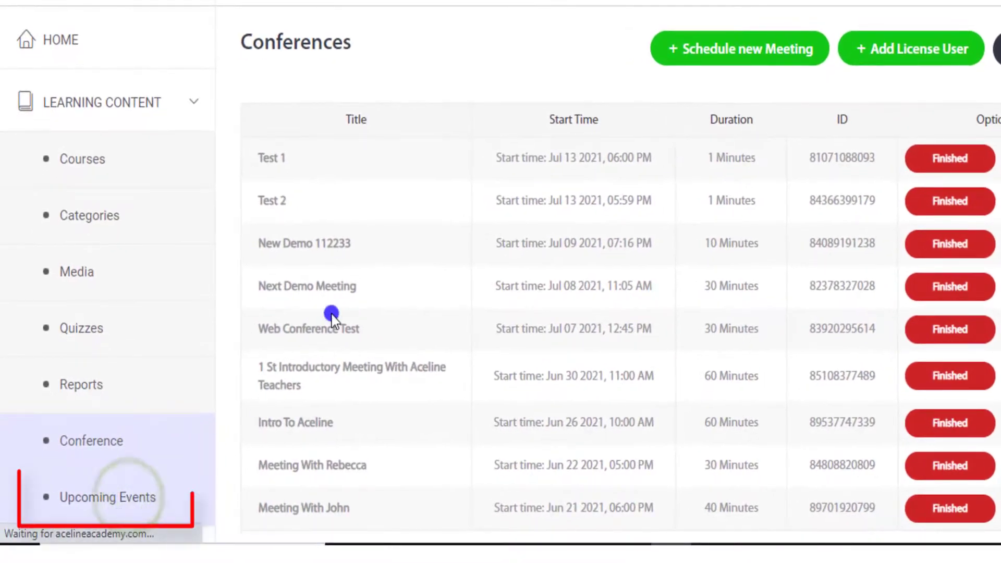